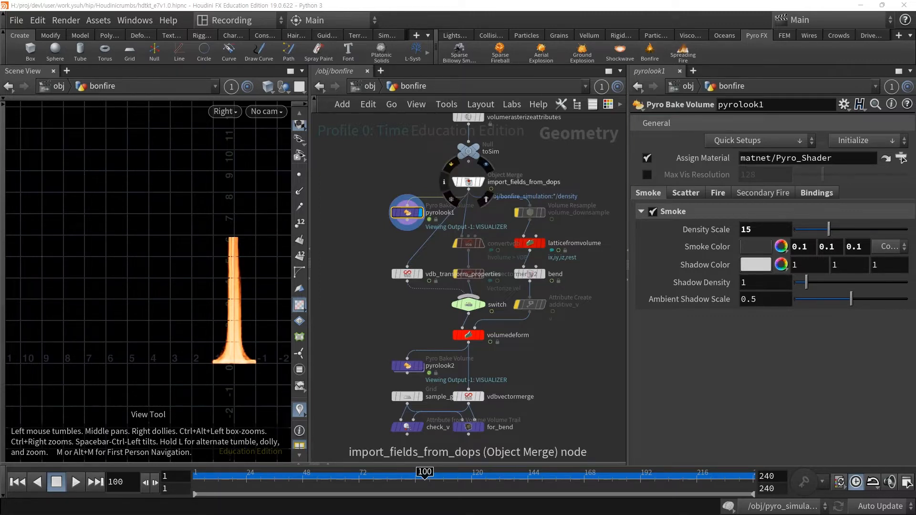
- Inspect the import_fields_from_dops node's info and the parameters of the latticefromvolume, volumedeform and bend nodes
middle_click(469, 182)
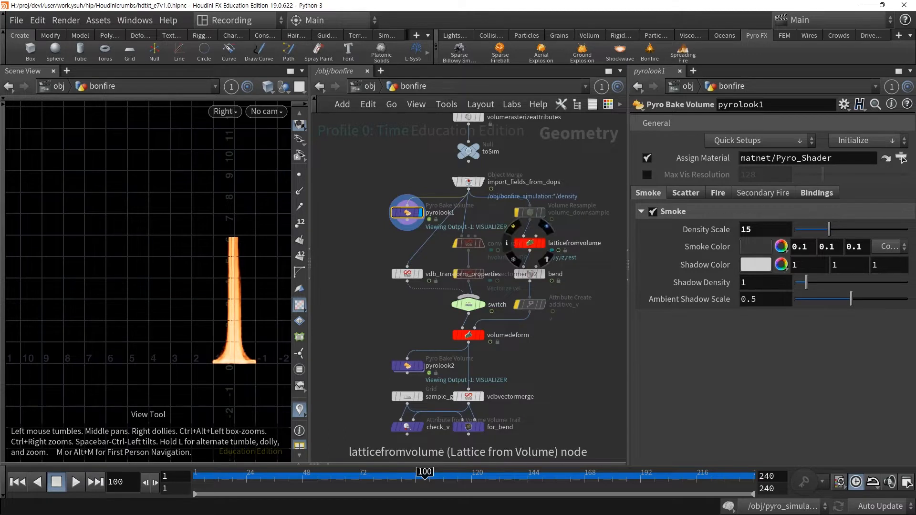
click(530, 243)
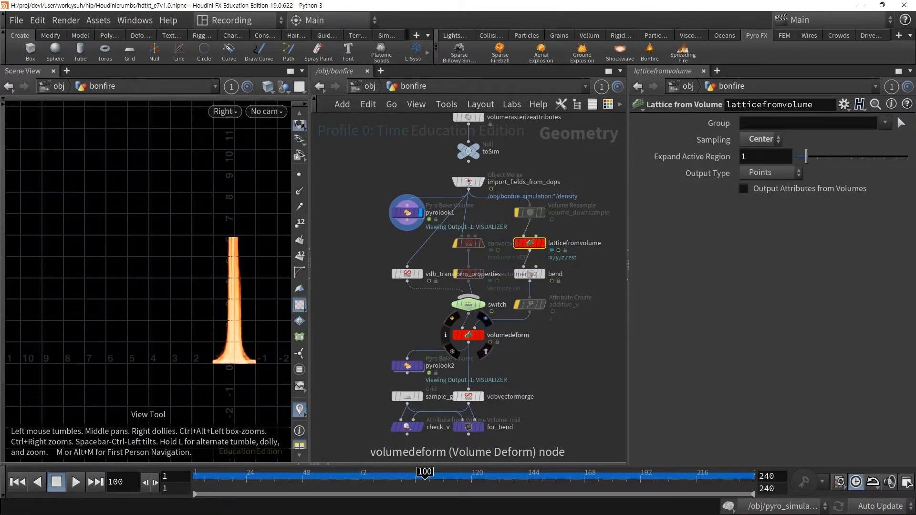
click(468, 335)
mouse_move(529, 242)
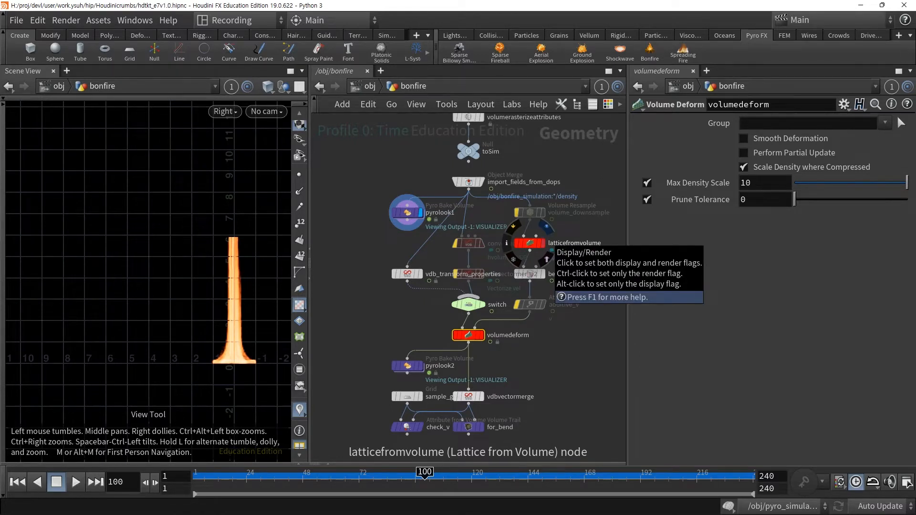
click(530, 274)
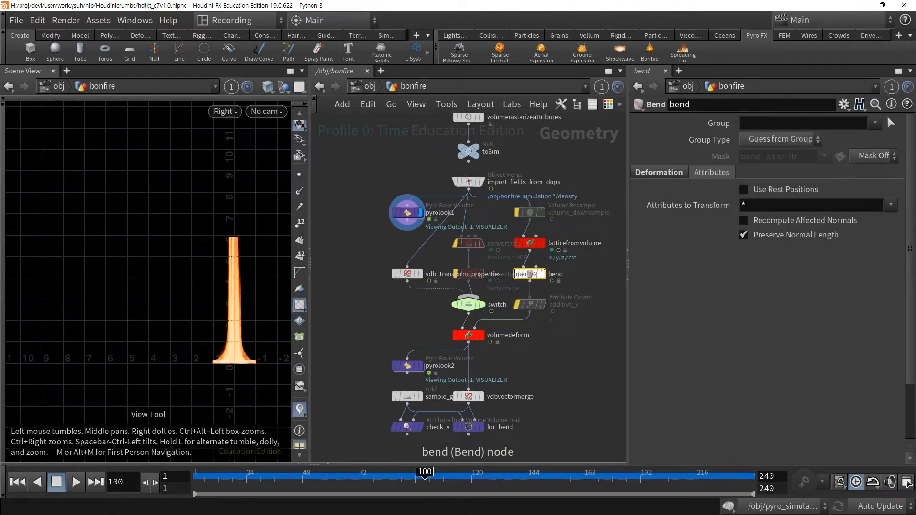
- View the outputs of the bend, volumedeform and pyrolook2 nodes in turn to compare the bending stages
mouse_move(530, 274)
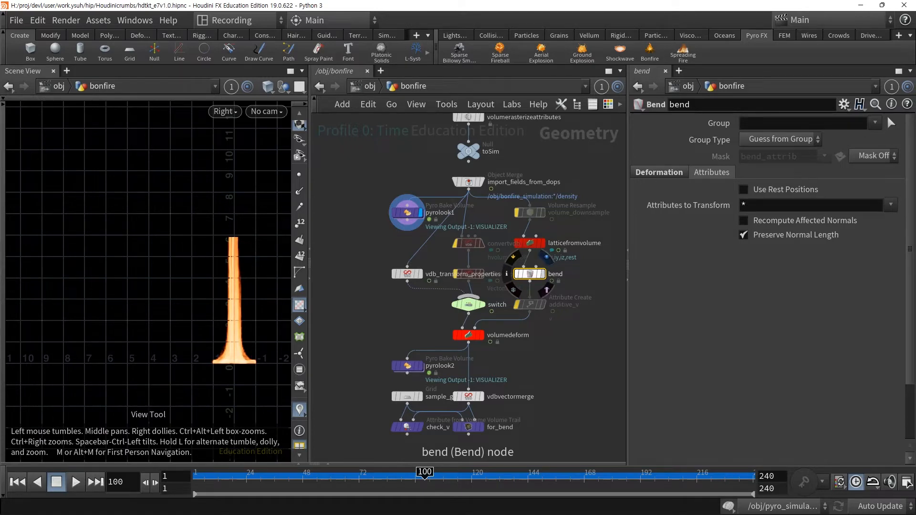
click(546, 257)
mouse_move(472, 334)
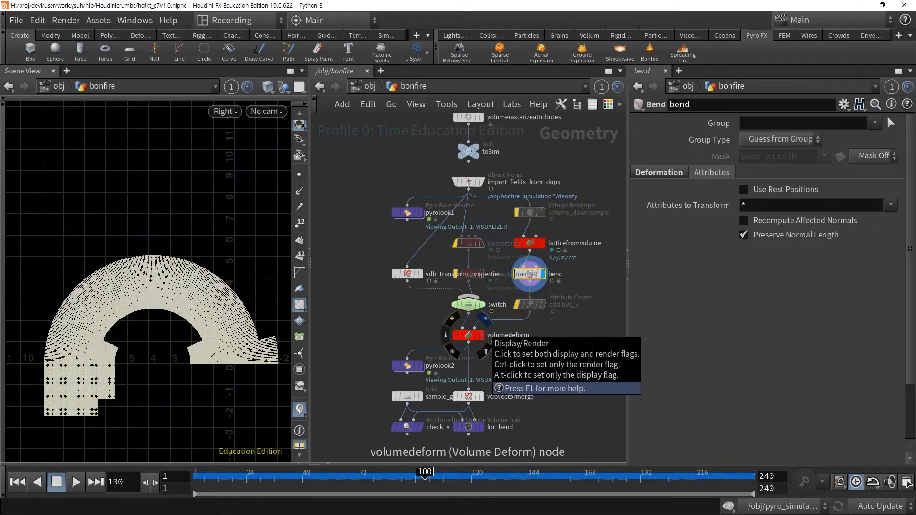
click(486, 319)
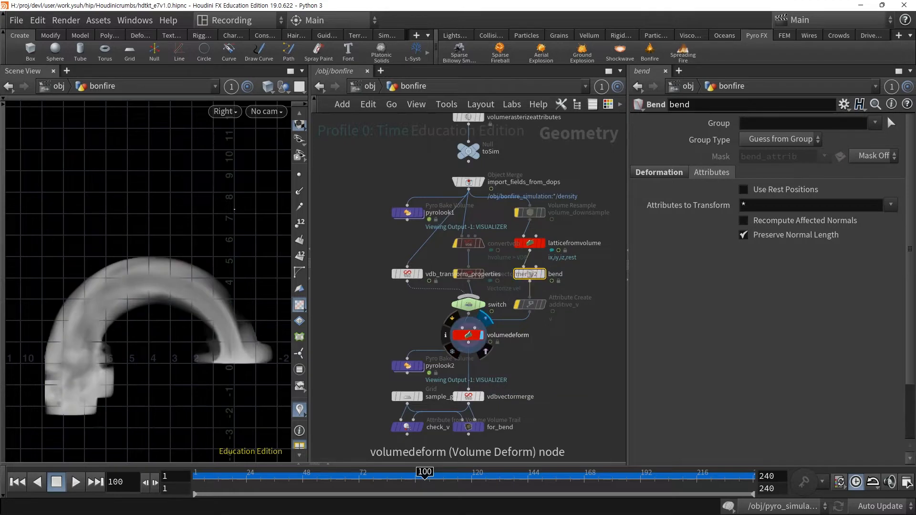
mouse_move(408, 366)
click(423, 348)
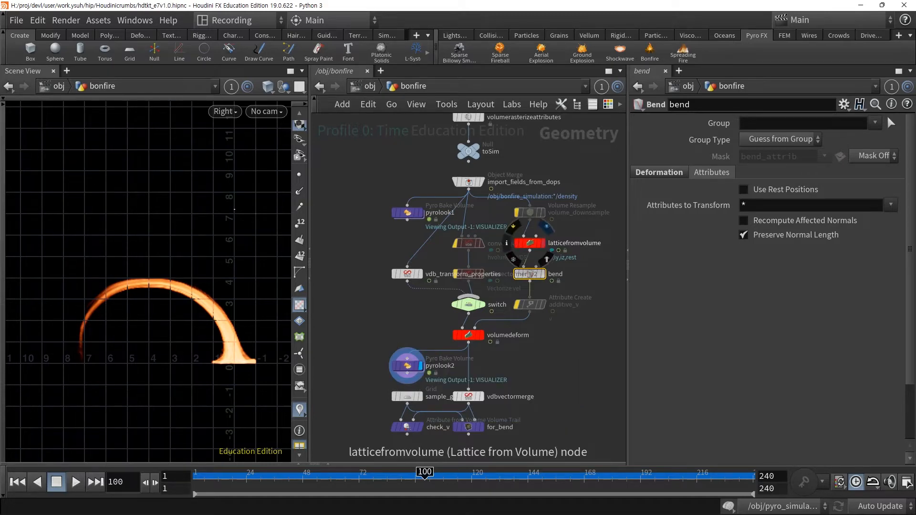
- View the latticefromvolume points with their parameters, and return to the bent fire shown by pyrolook2
click(544, 243)
click(530, 244)
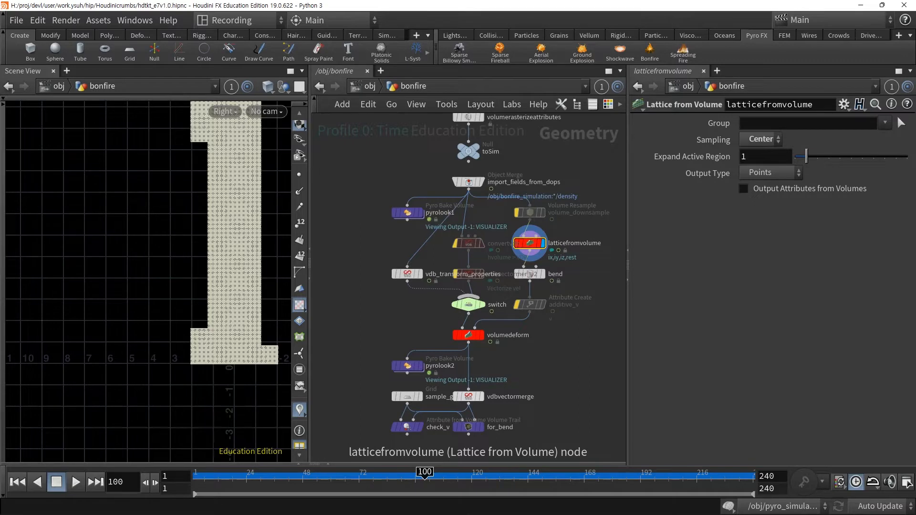
mouse_move(530, 213)
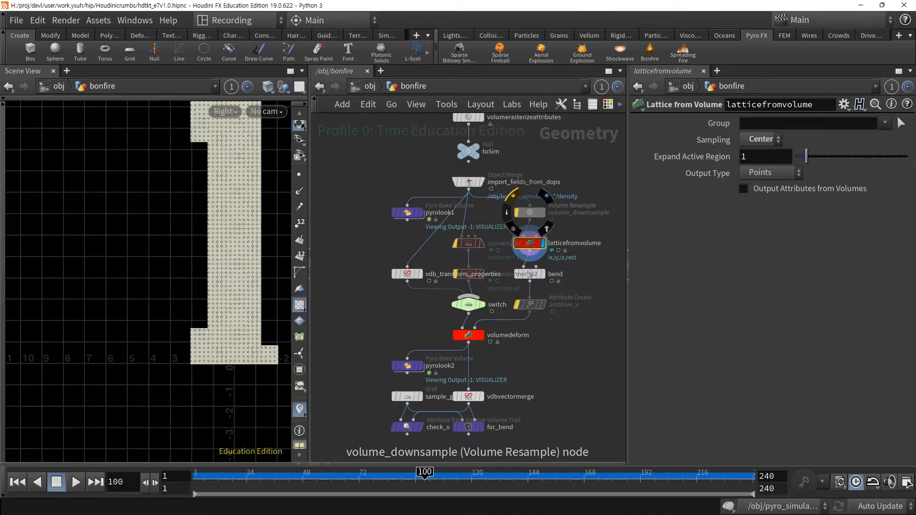
click(421, 366)
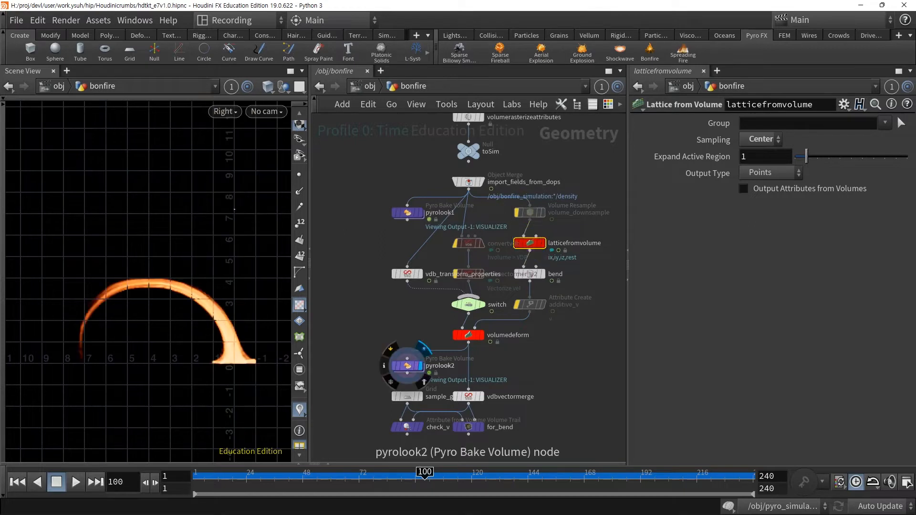
click(407, 366)
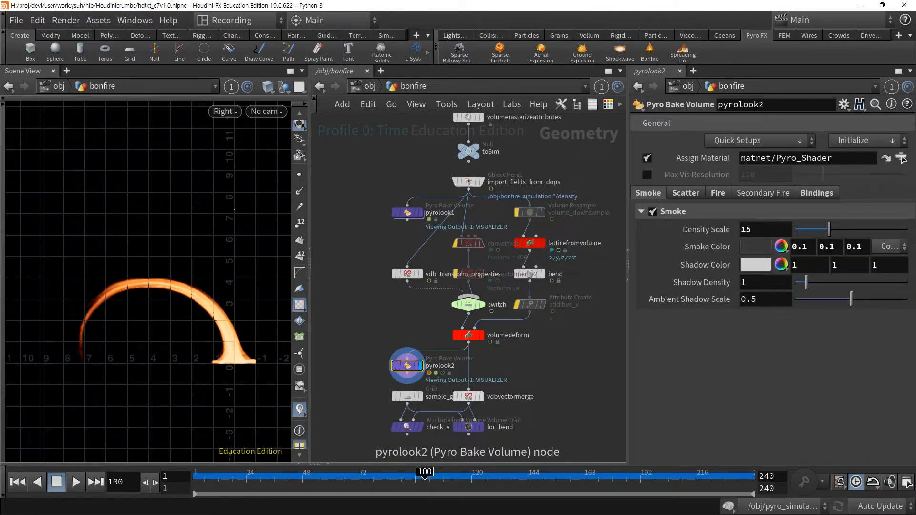
mouse_move(407, 366)
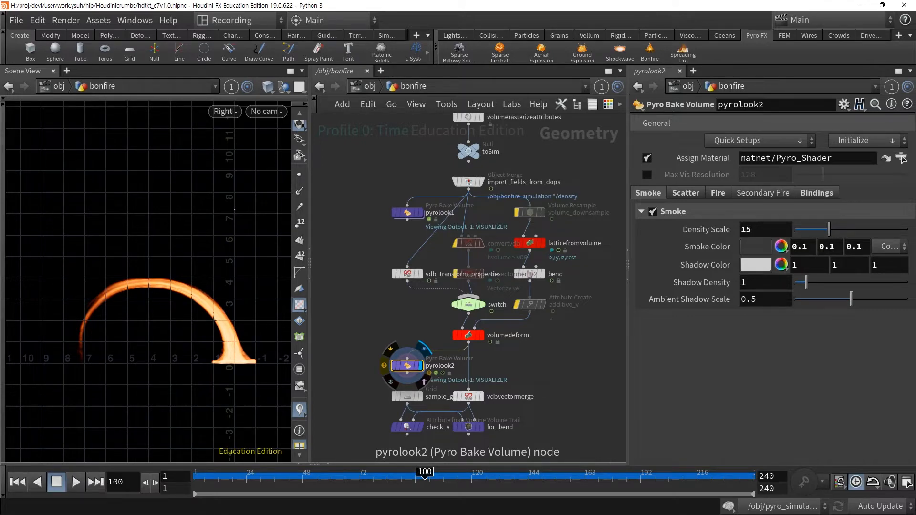
- View the velocity visualization from check_v with its parameters, and inspect the info of the import_fields_from_dops volumes
click(420, 427)
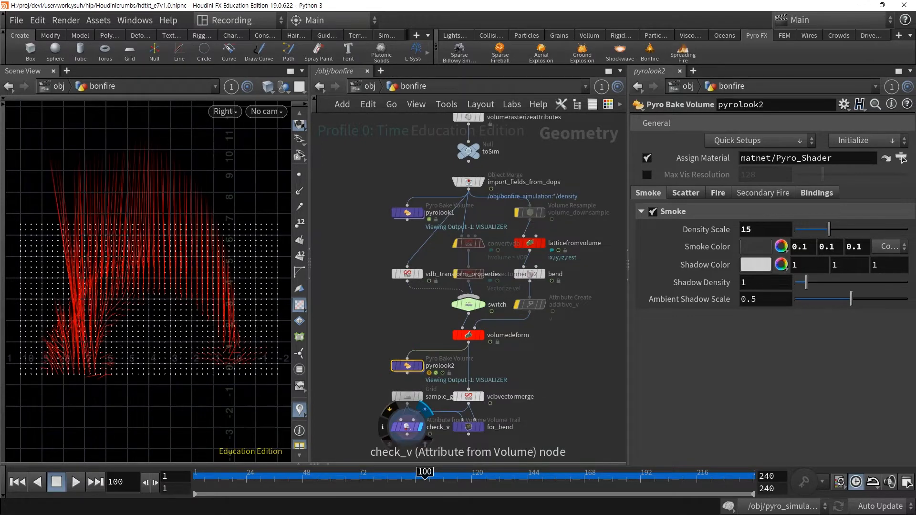
click(407, 427)
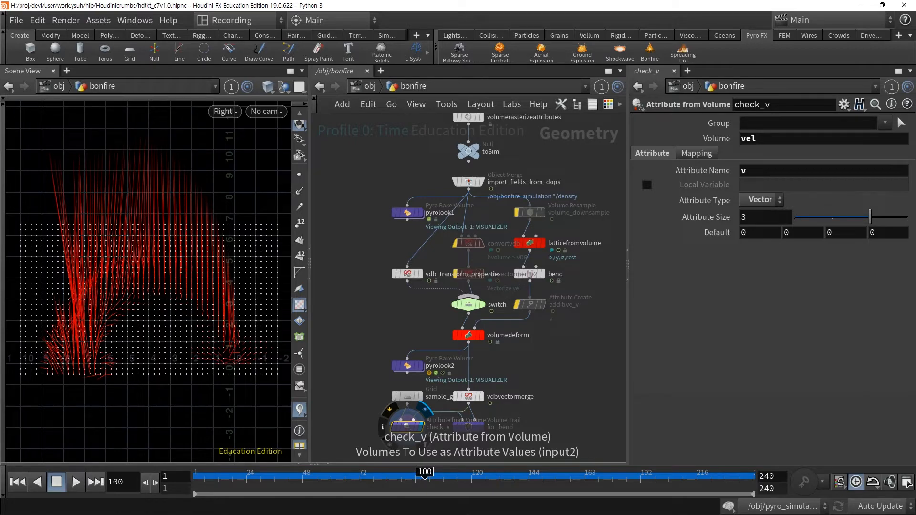
middle_click(469, 182)
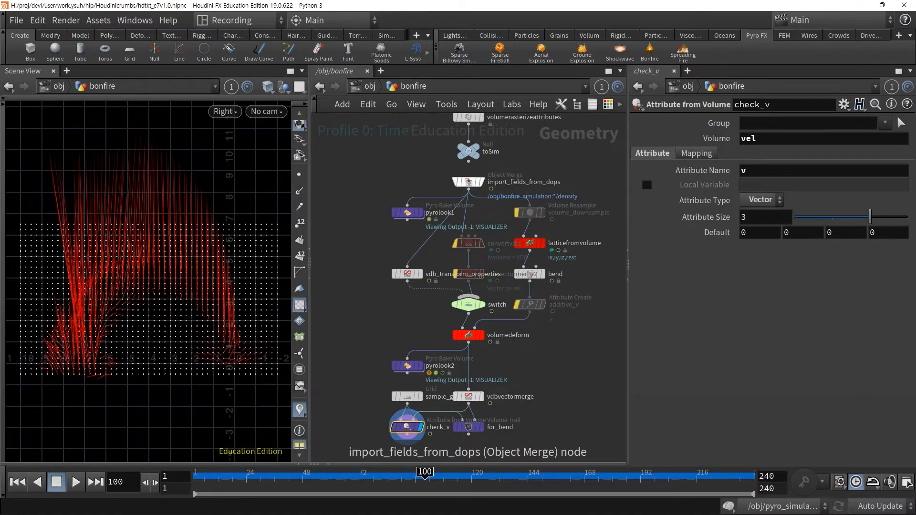
mouse_move(468, 181)
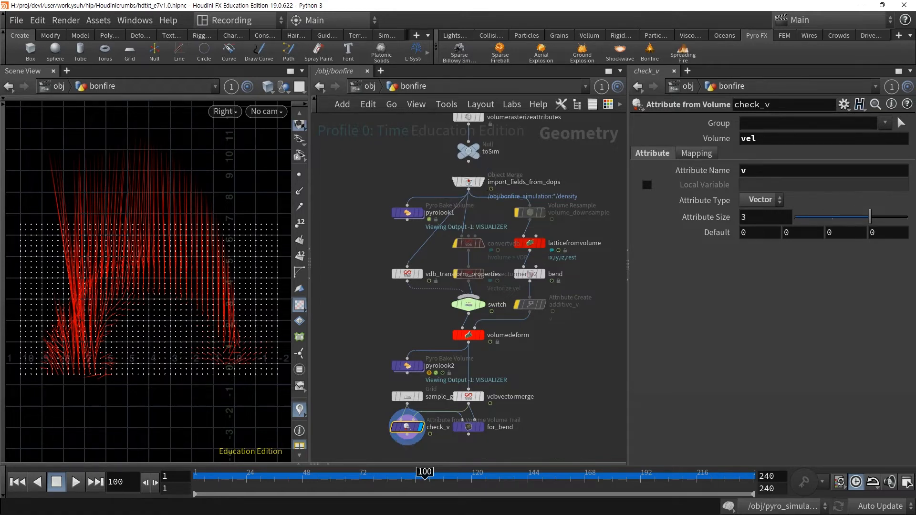
- Enable the bypassed convertvdb and vdbvectormerge2 nodes to convert the volumes to VDB and merge velocity into a vector
click(469, 244)
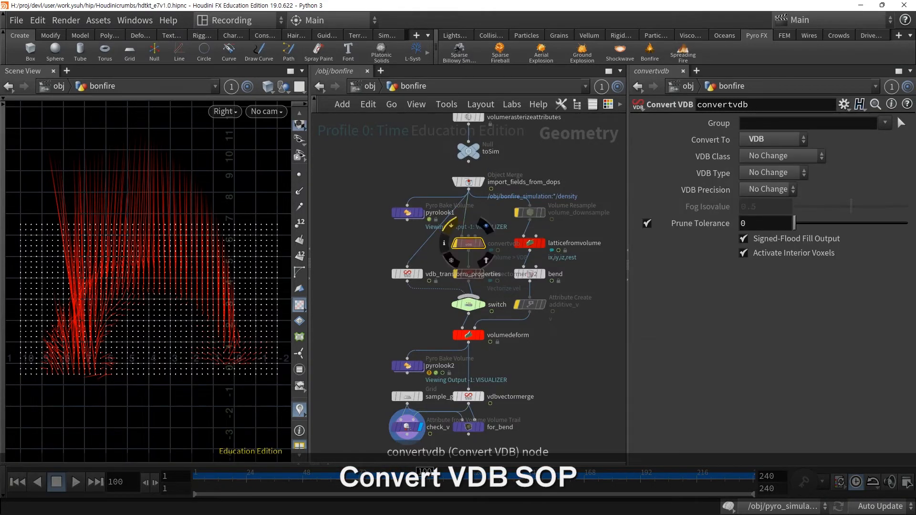
key(b)
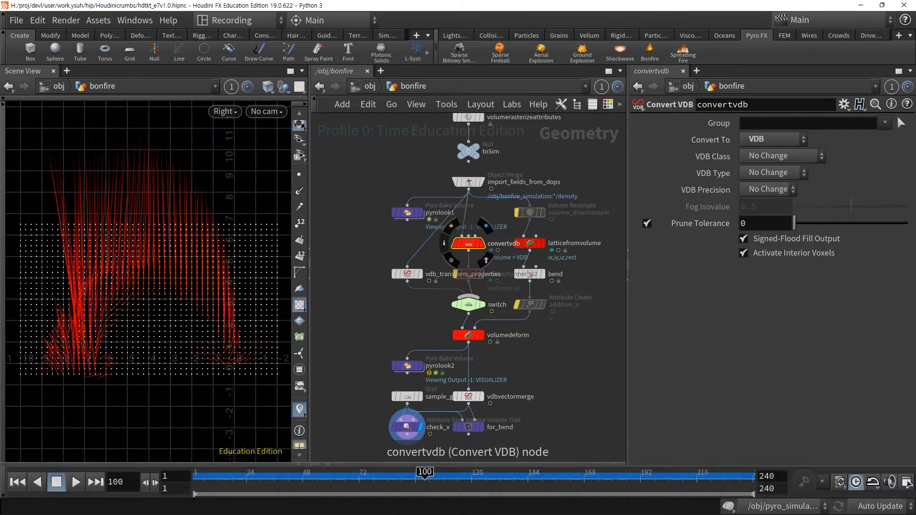
middle_click(468, 243)
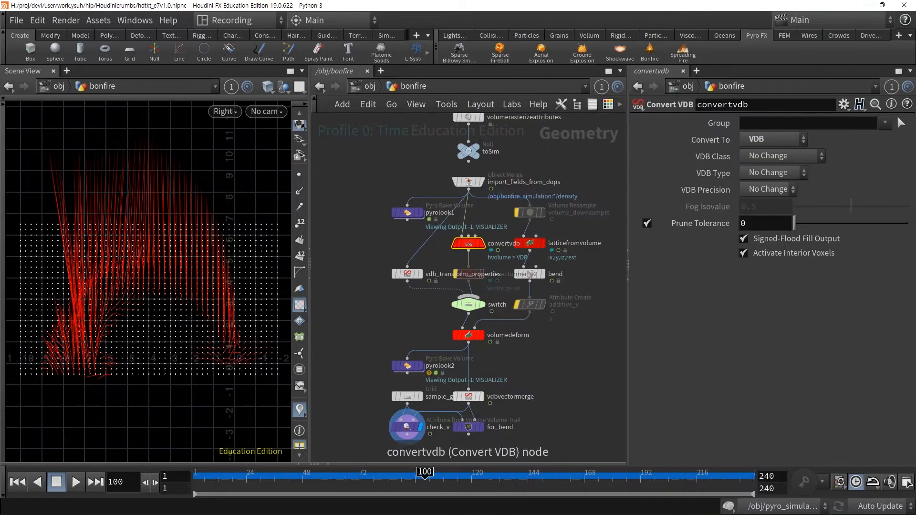
click(469, 274)
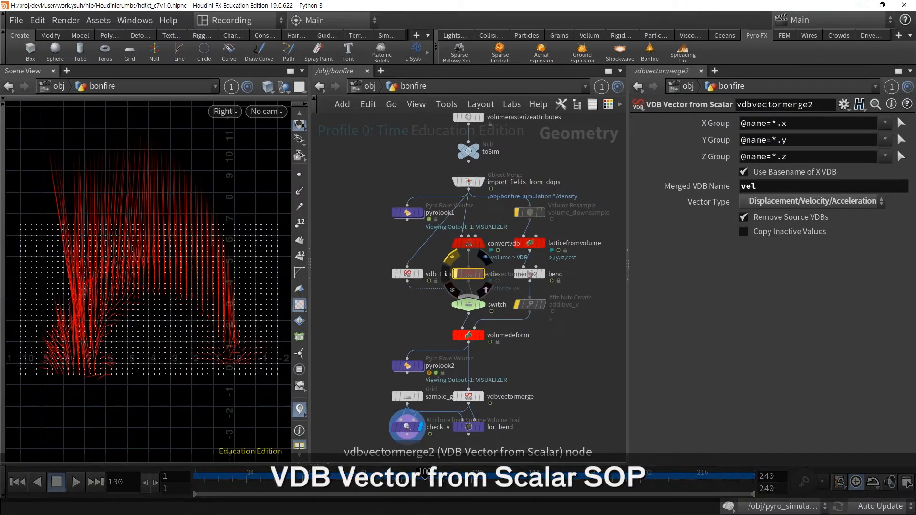
click(451, 256)
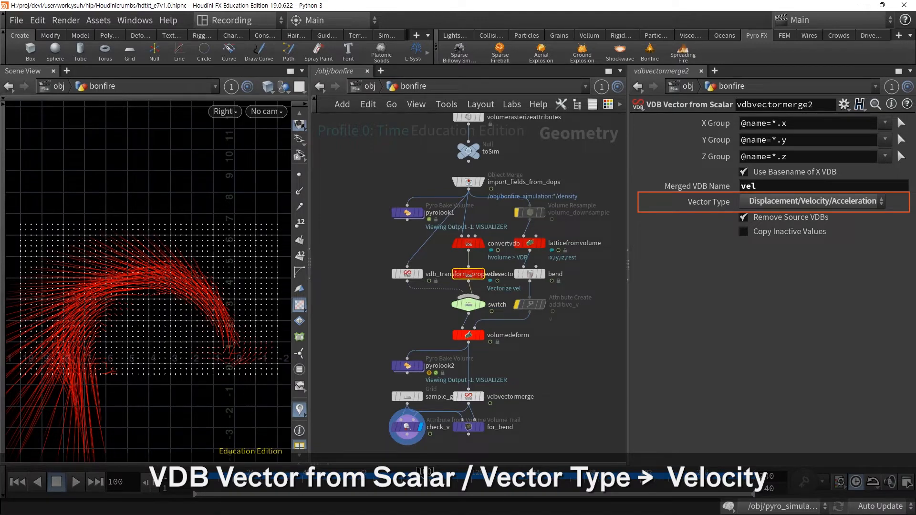
- Try the Tuple/Color/UVW vector type on vdbvectormerge2, and restore Displacement/Velocity/Acceleration
click(813, 201)
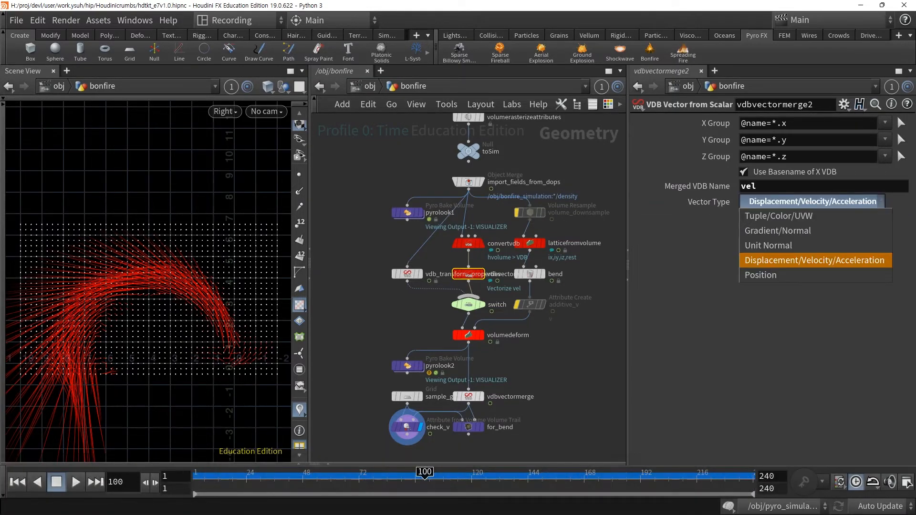
click(813, 216)
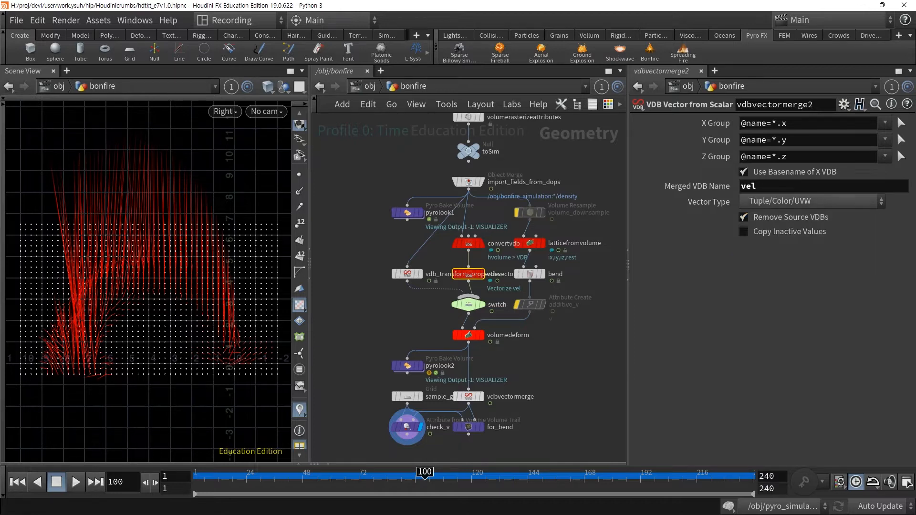
click(812, 202)
click(814, 261)
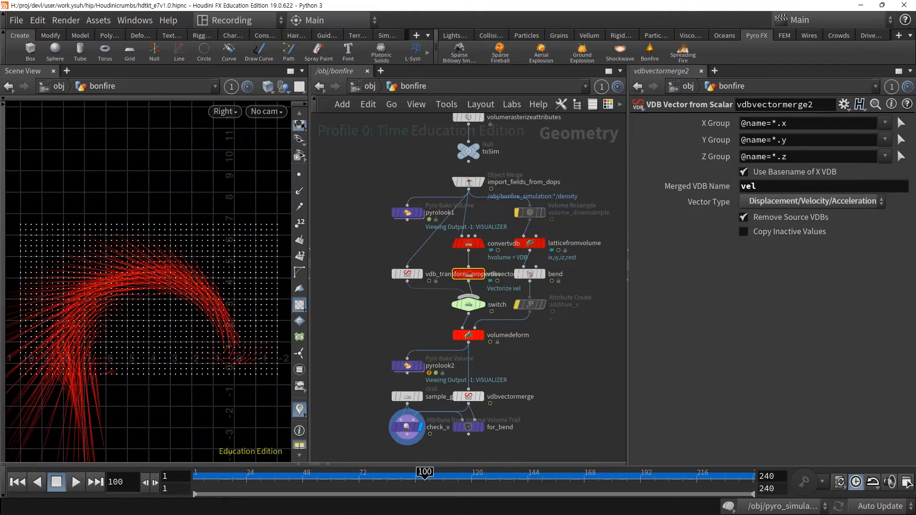
drag(419, 310, 388, 268)
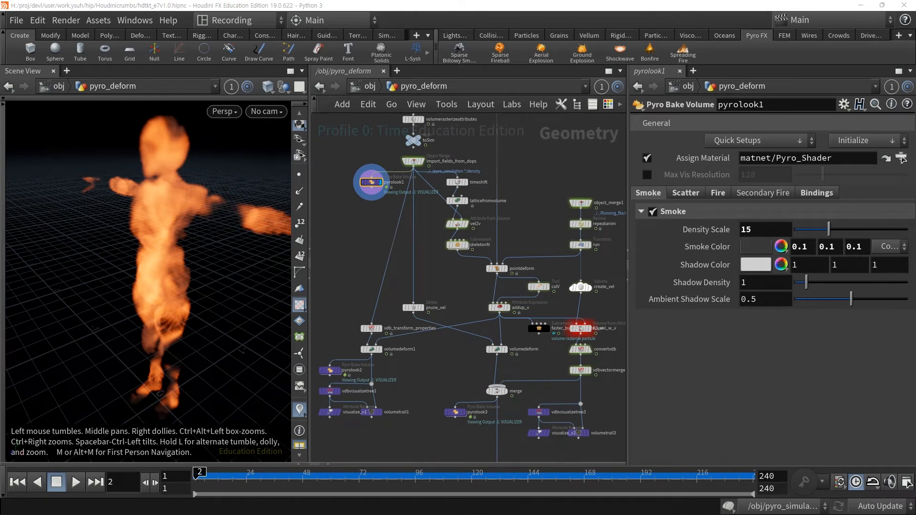
- View the latticefromvolume, pointdeform, volumedeform1 and pyrolook2 outputs in turn in the pyro_deform network
mouse_move(457, 201)
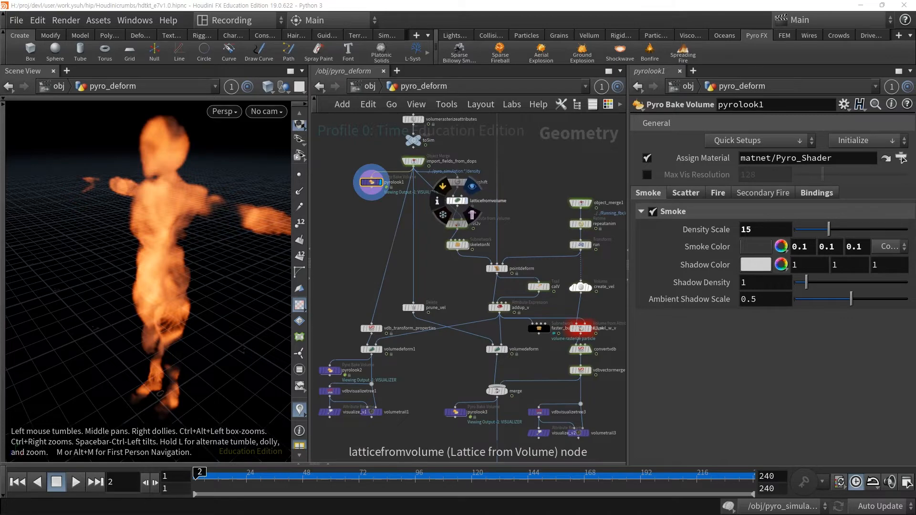
click(472, 215)
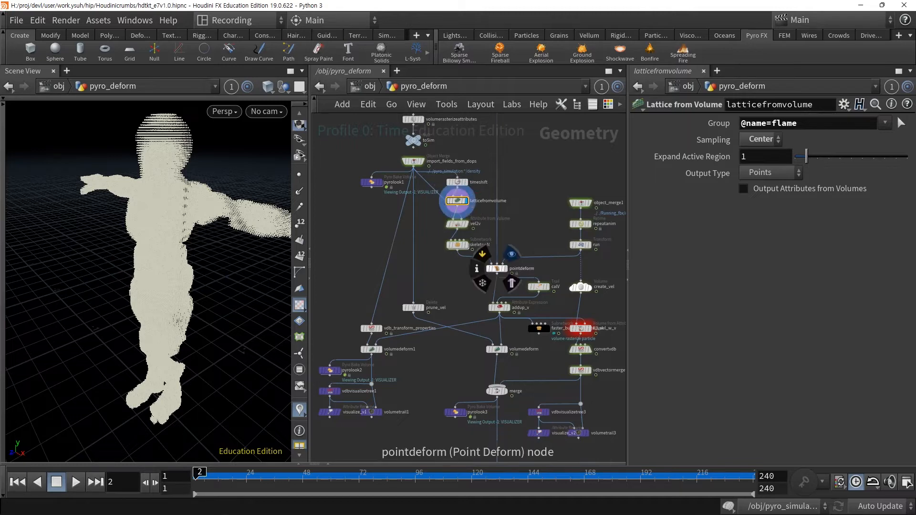
click(511, 254)
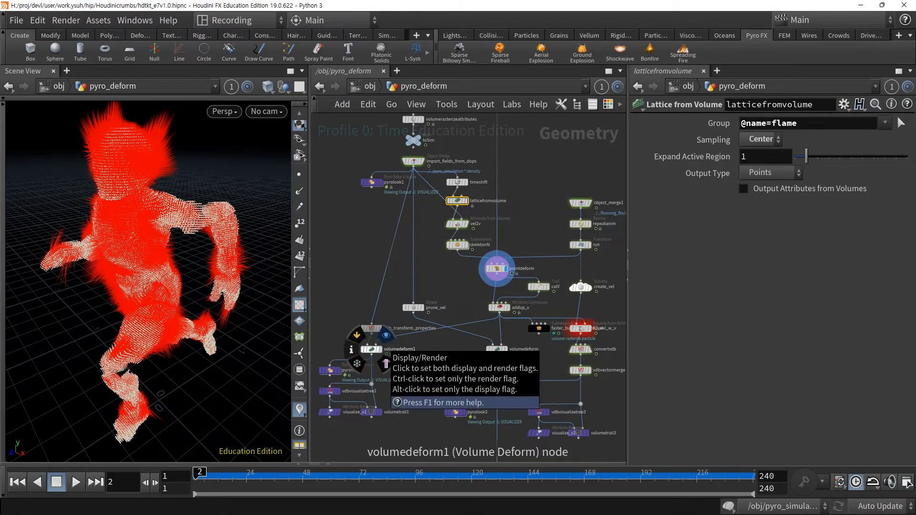
click(386, 336)
mouse_move(331, 371)
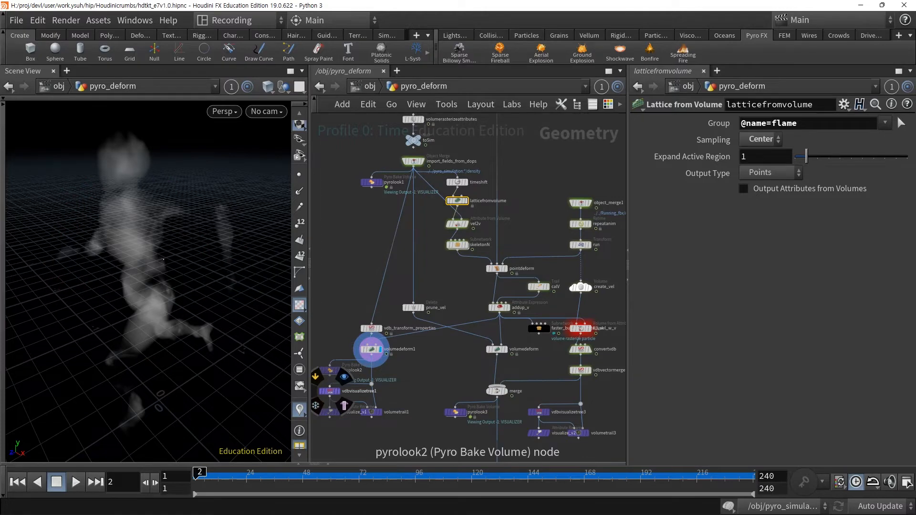
click(344, 357)
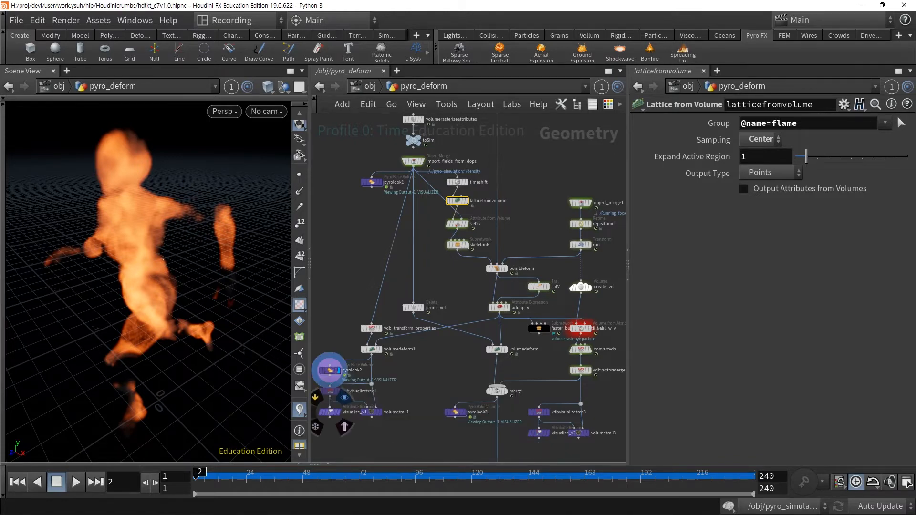
- Compare the visualize_v1 velocities with the character from the run node, and view the latticefromvolume points with their parameters
click(344, 397)
click(329, 411)
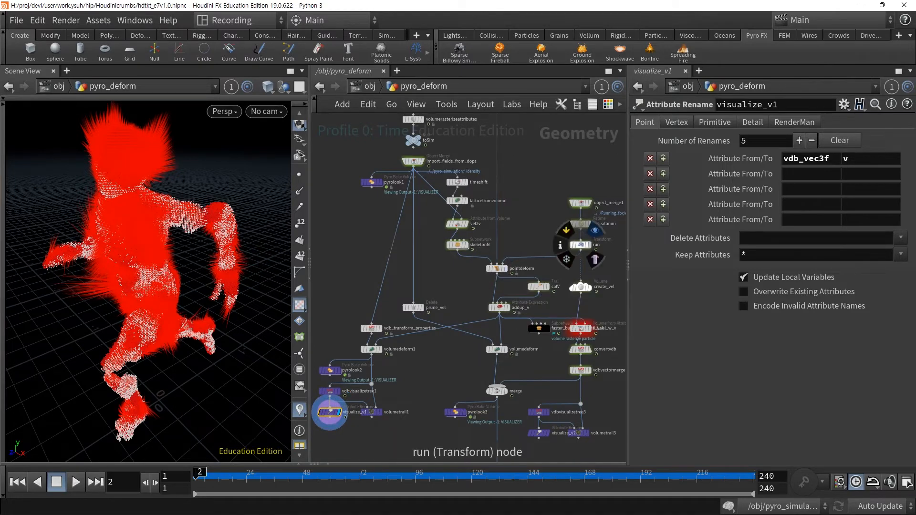
click(595, 230)
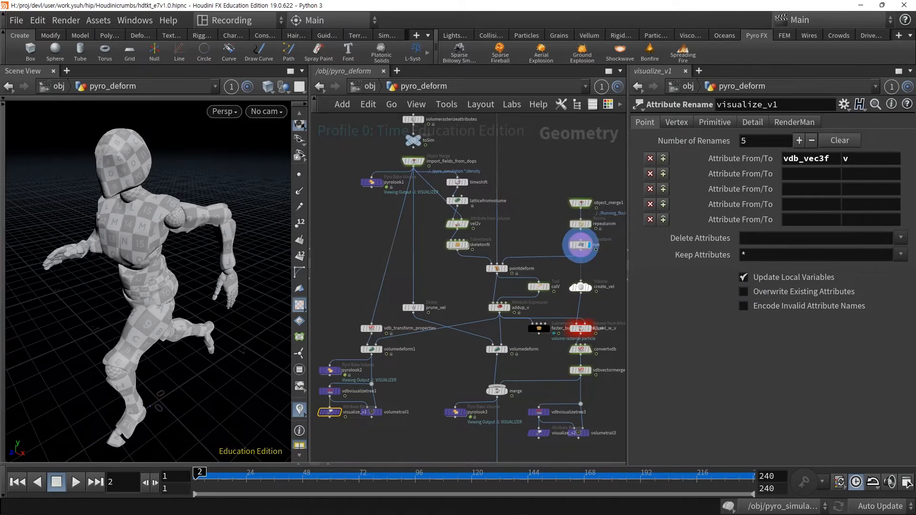
click(345, 397)
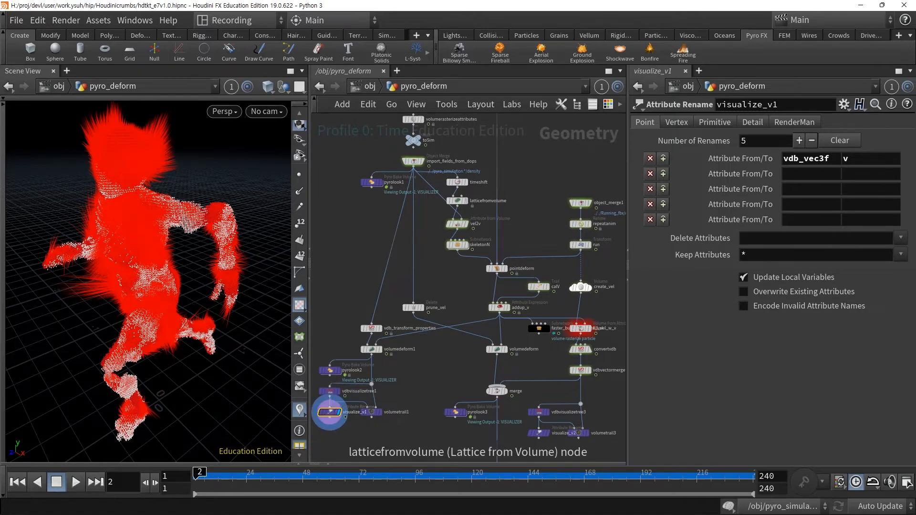
click(458, 201)
click(457, 201)
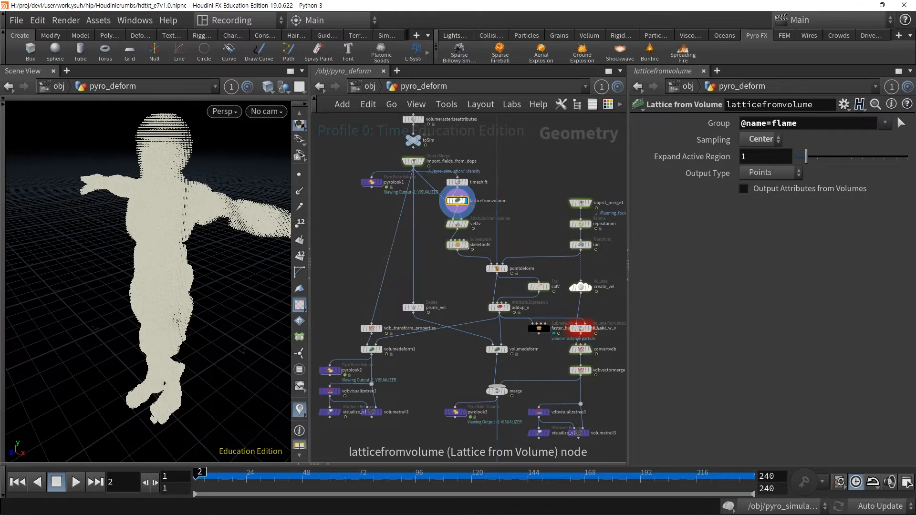
- View the vel2v output with its velocity vectors and examine its Attribute from Volume parameters
mouse_move(457, 201)
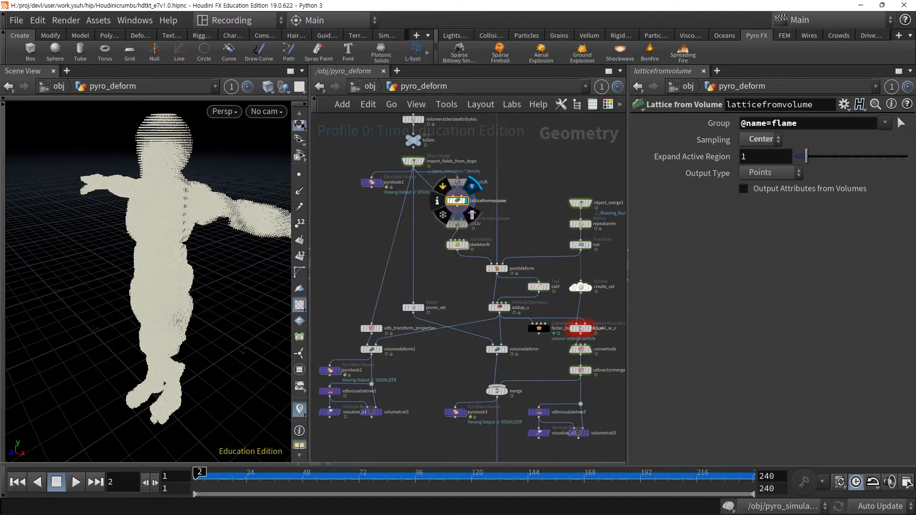
click(472, 209)
click(457, 224)
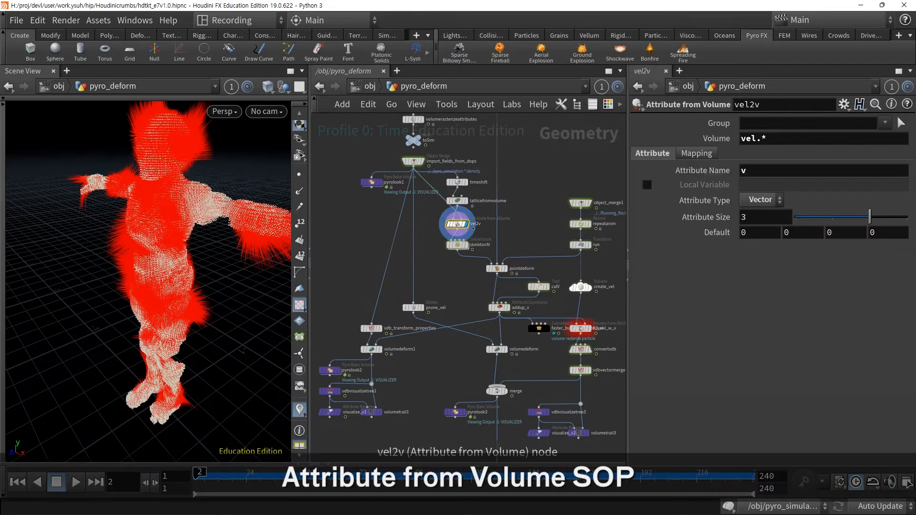
mouse_move(457, 224)
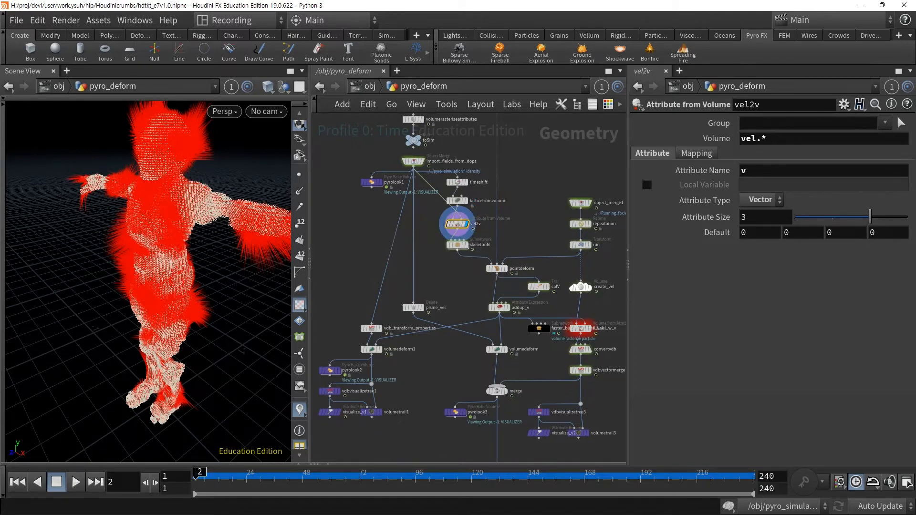
- Bypass the skeletonN subnetwork and view the pointdeform output and parameters without it
click(443, 231)
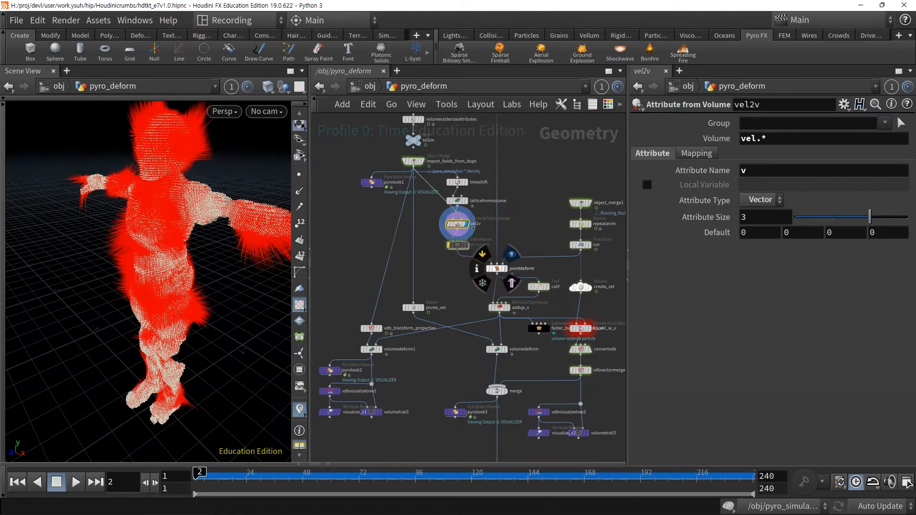
click(511, 254)
click(497, 269)
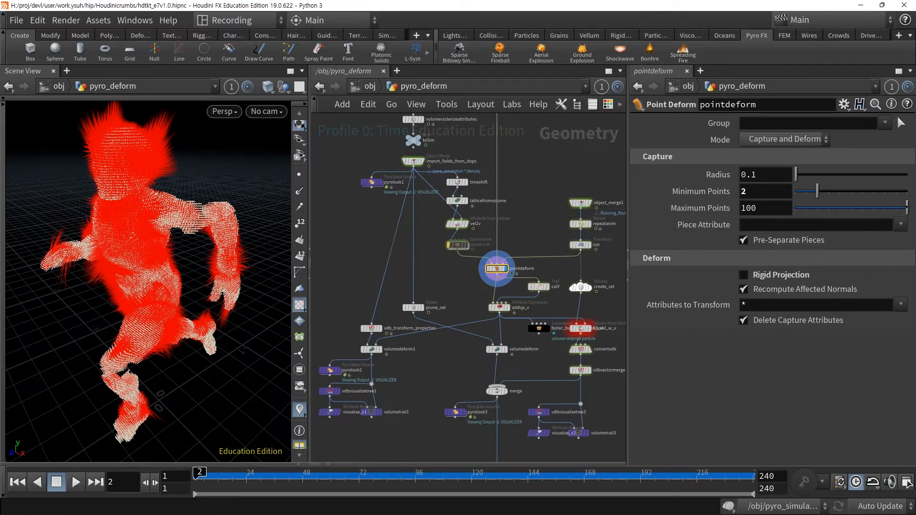
- Re-enable skeletonN, display the point normals, and compare the skeletonN output with pointdeform
mouse_move(457, 245)
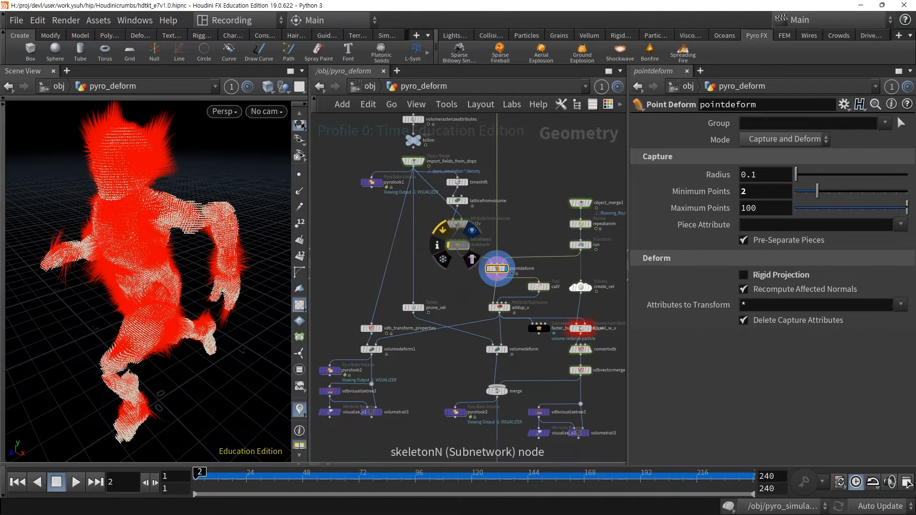
click(457, 245)
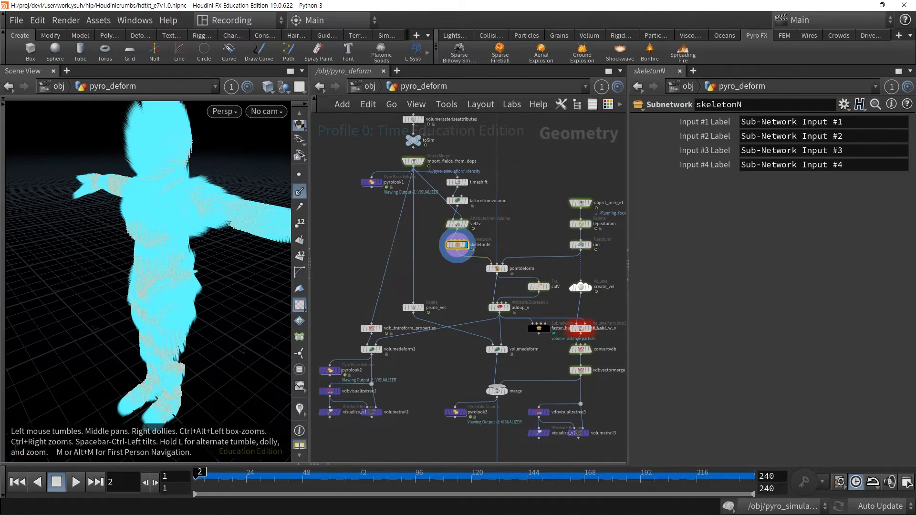
click(497, 269)
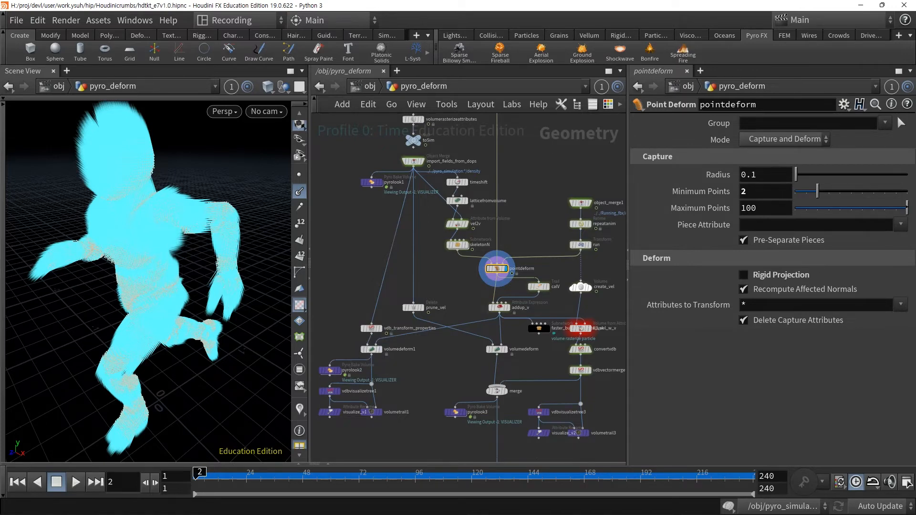
click(497, 269)
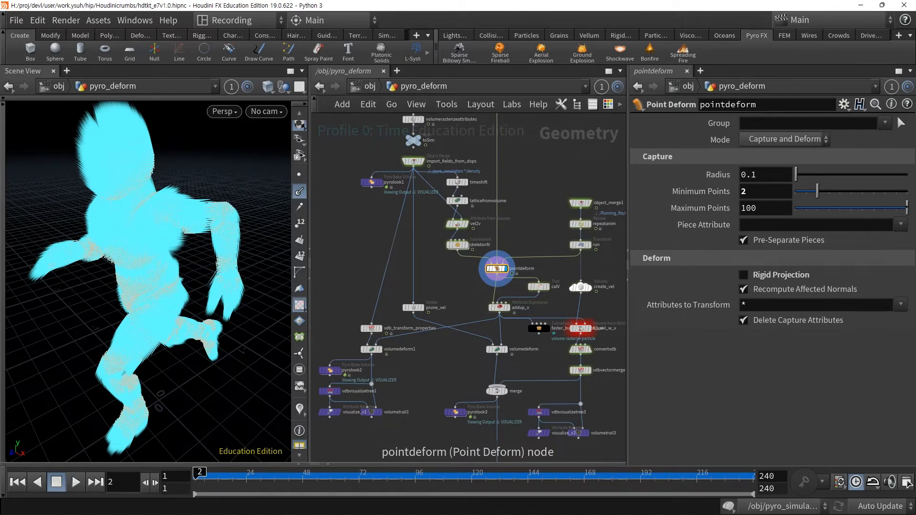
- Show the velocity visualizer and view the calV trail velocities and the summed addup_v velocities with their parameters
click(539, 287)
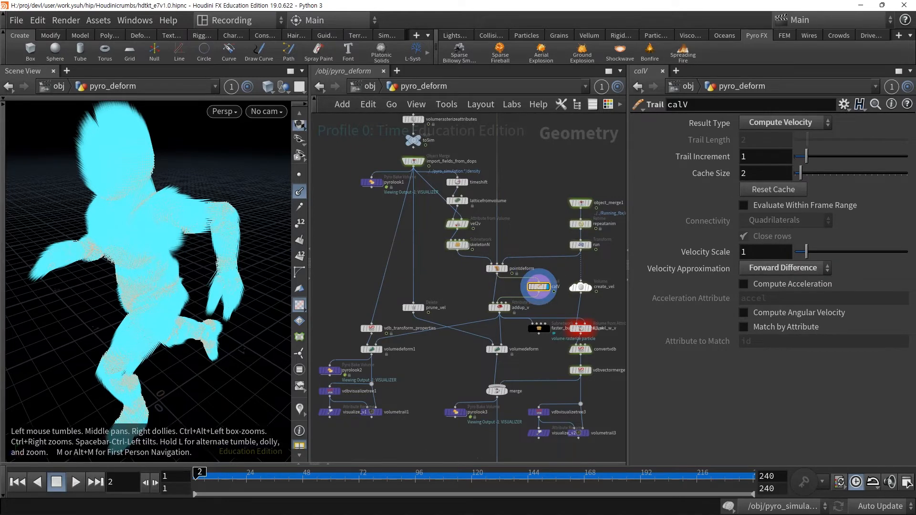
click(300, 409)
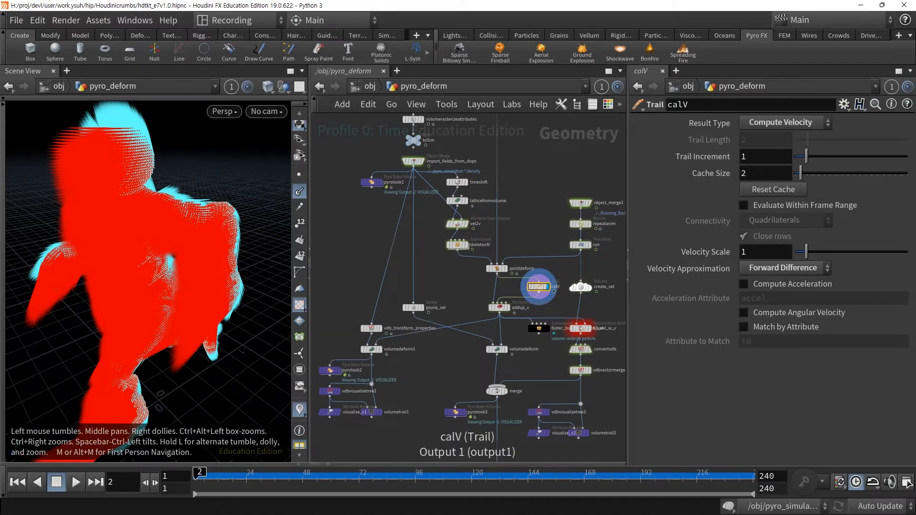
click(499, 307)
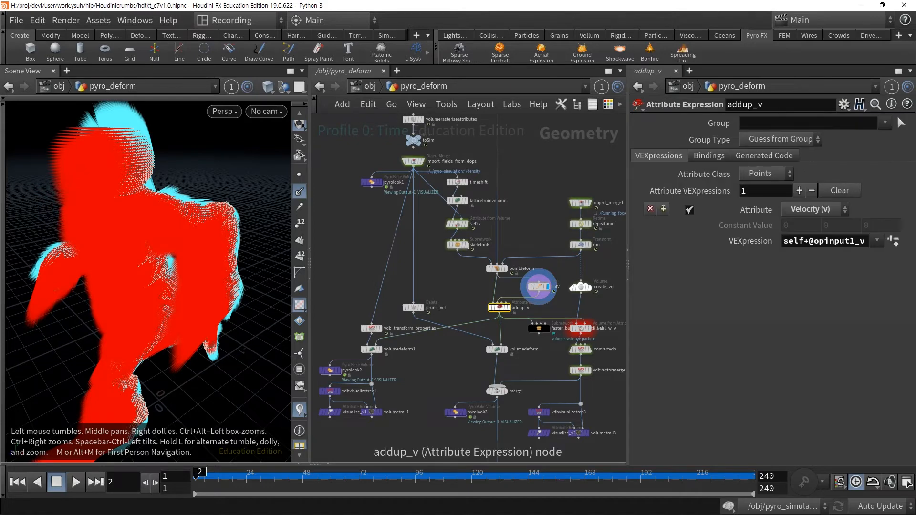
mouse_move(499, 307)
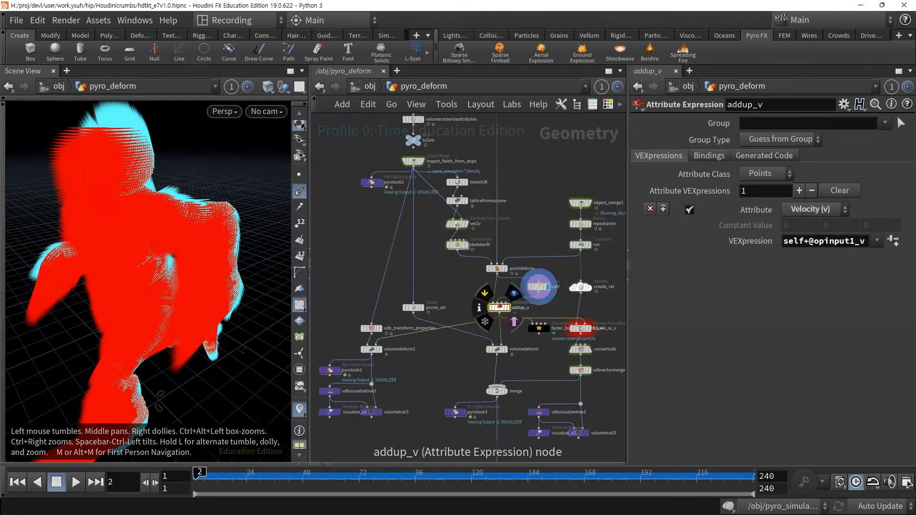
click(514, 292)
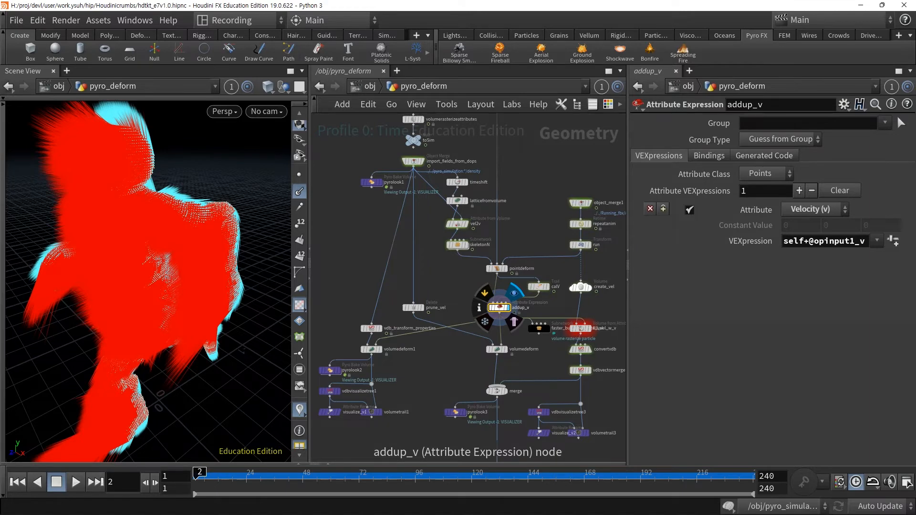
- View the fill_vel_w_v volume output and examine its parameters alongside those of the create_vel volume
click(581, 329)
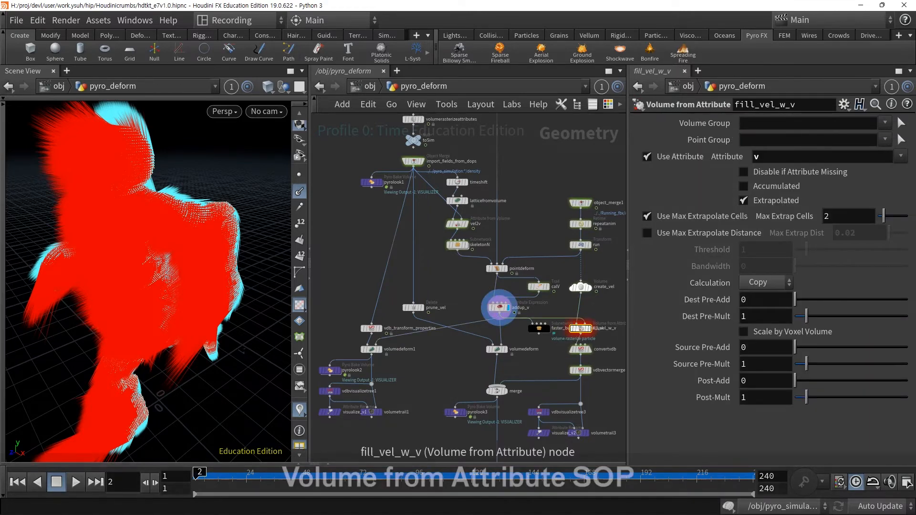
mouse_move(581, 329)
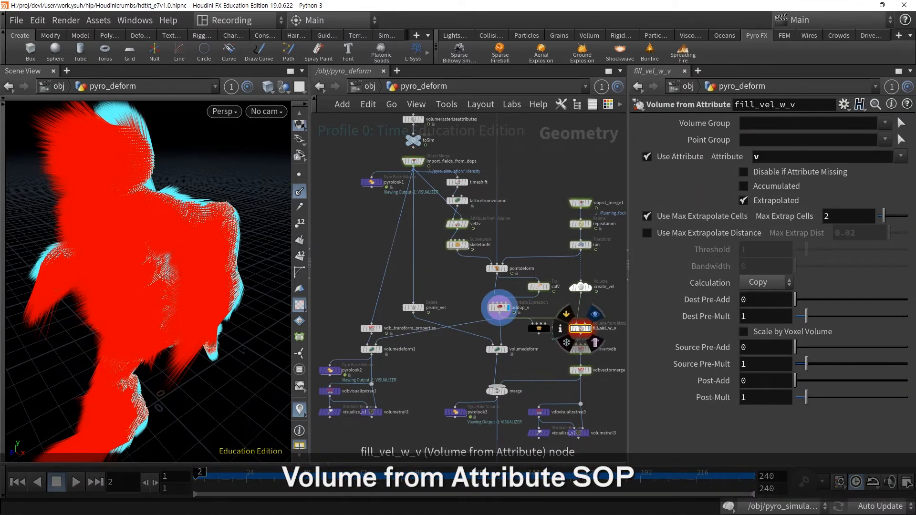
click(595, 314)
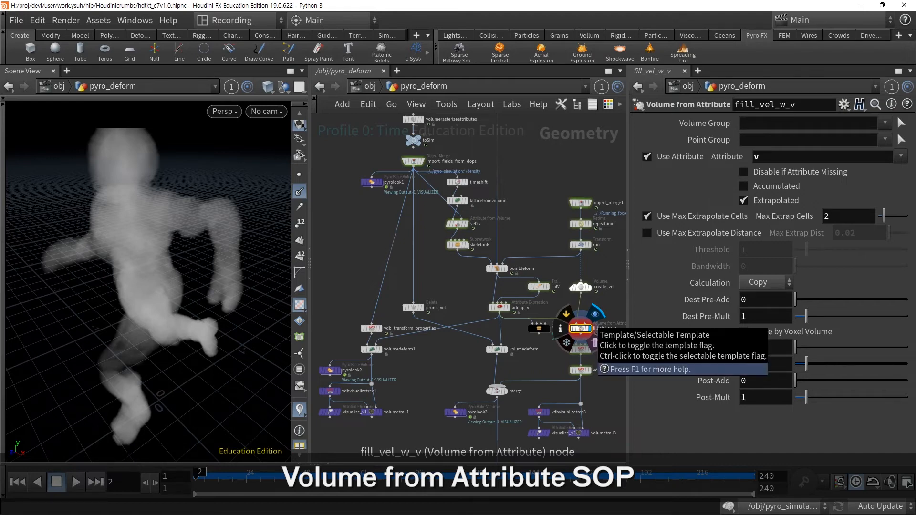
click(581, 287)
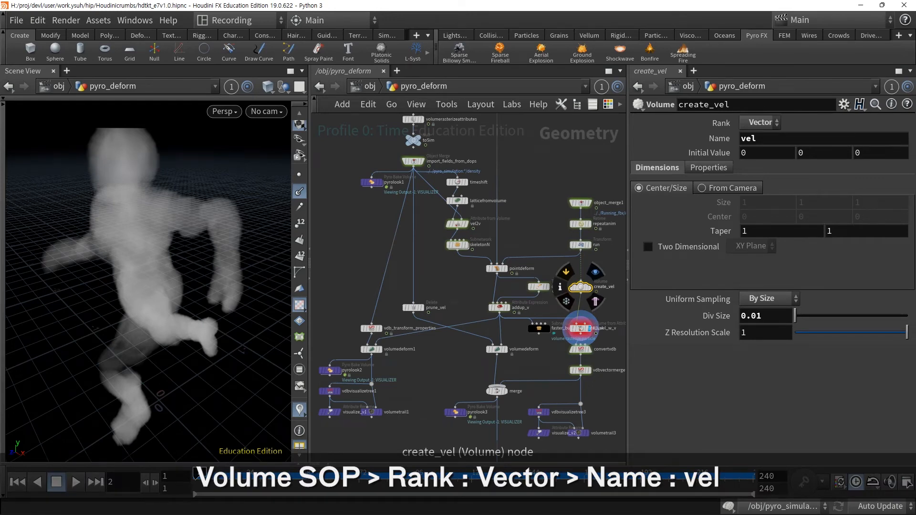
click(580, 329)
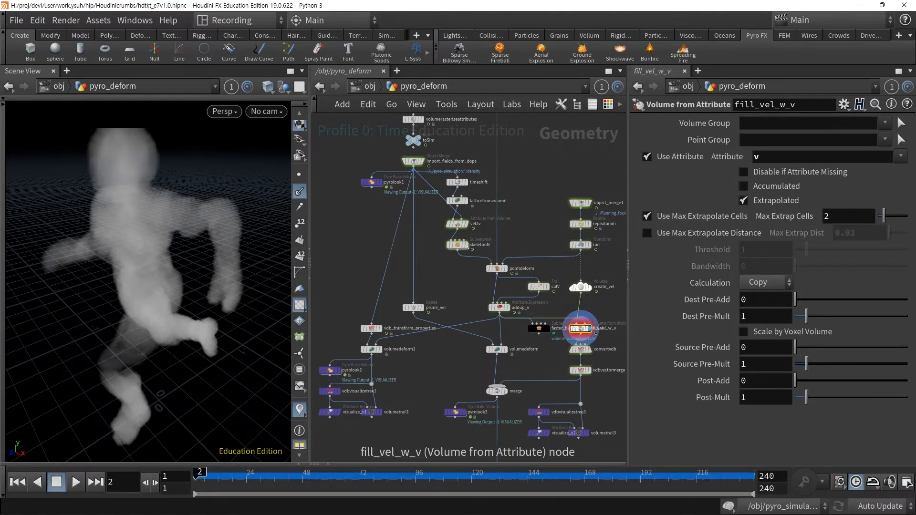
mouse_move(581, 328)
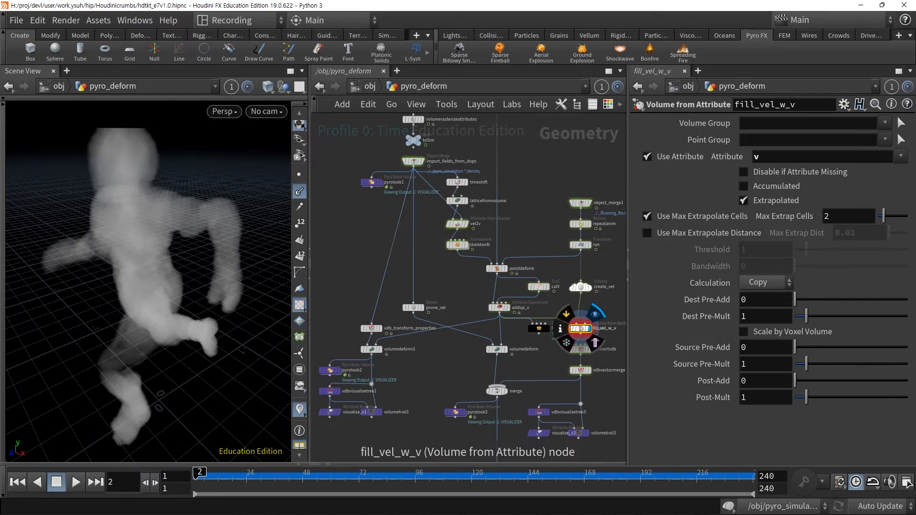
- Examine the convertvdb and vdbvectormerge parameters, and view the merge node's output
click(581, 347)
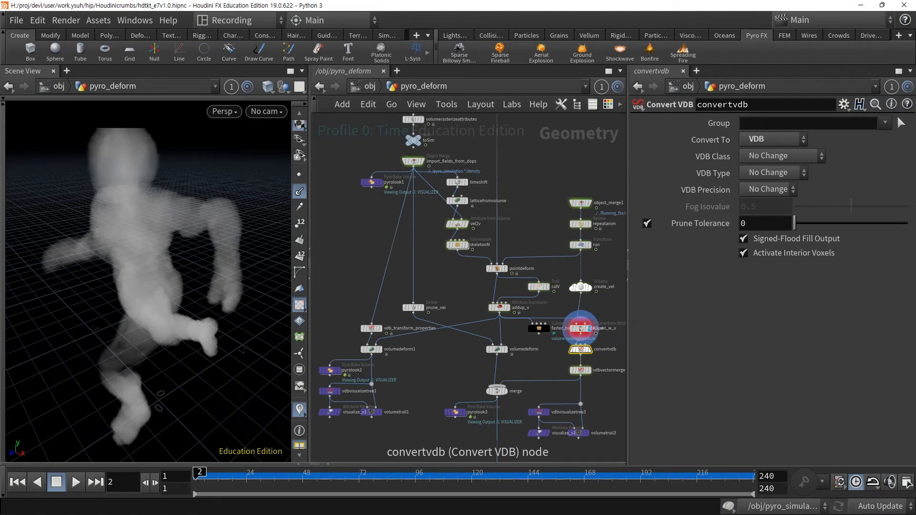
key(Down)
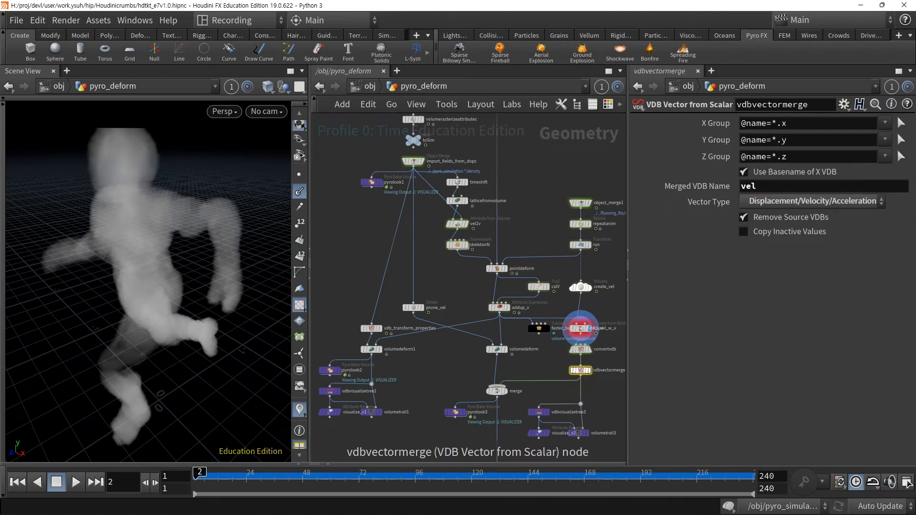
mouse_move(581, 370)
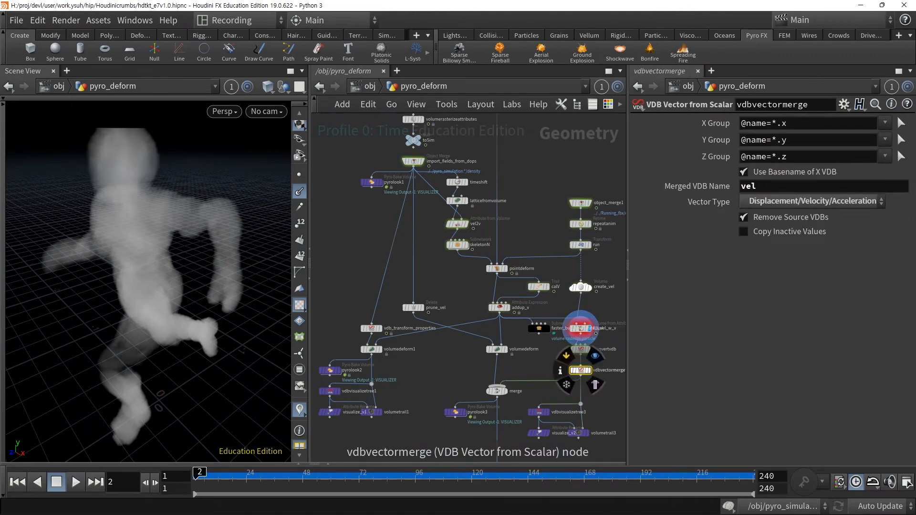
mouse_move(496, 390)
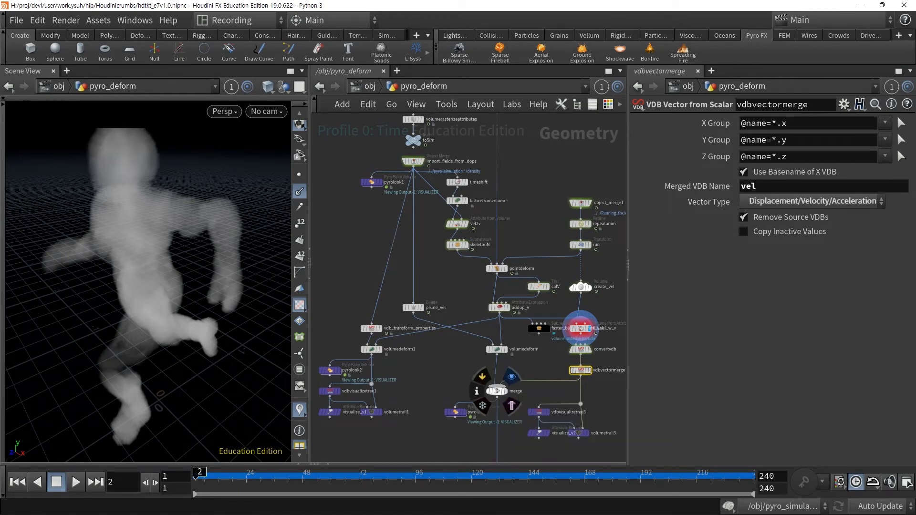
click(511, 377)
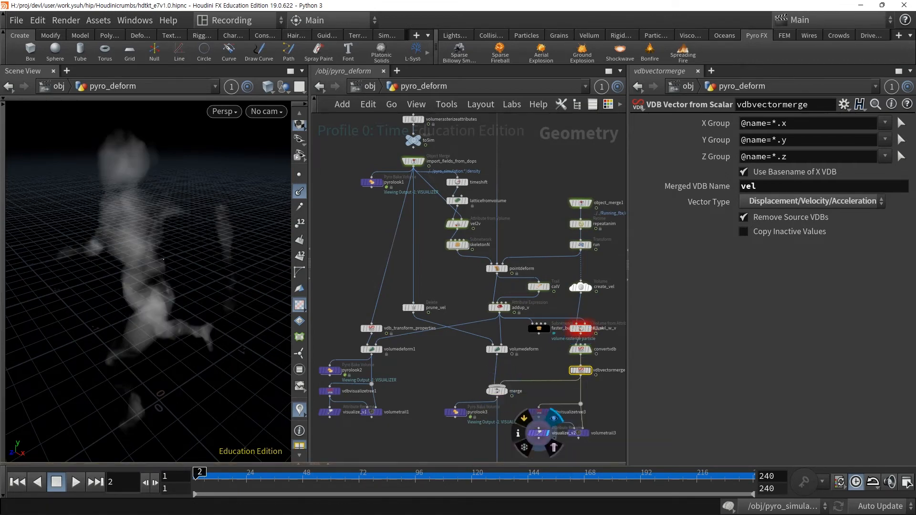
- Compare the visualize_v2 velocities with the addup_v point velocities in the Right view
click(553, 419)
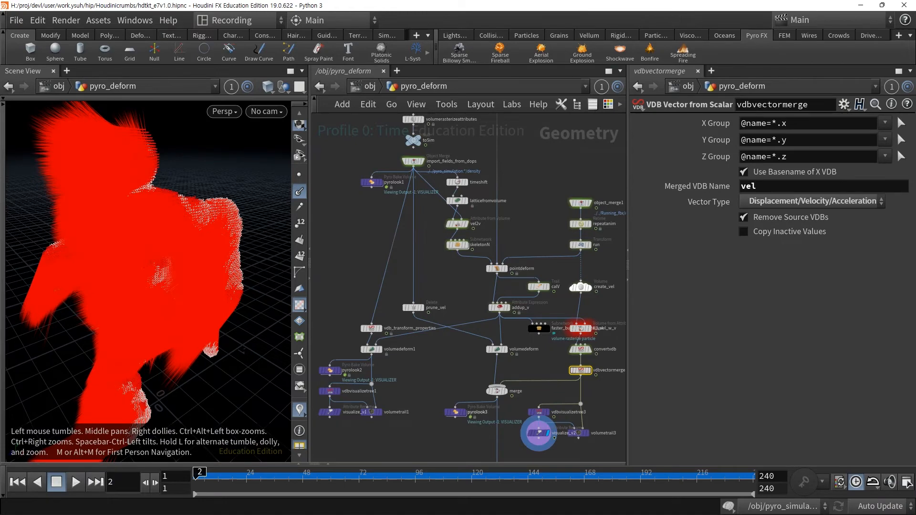
key(space+4)
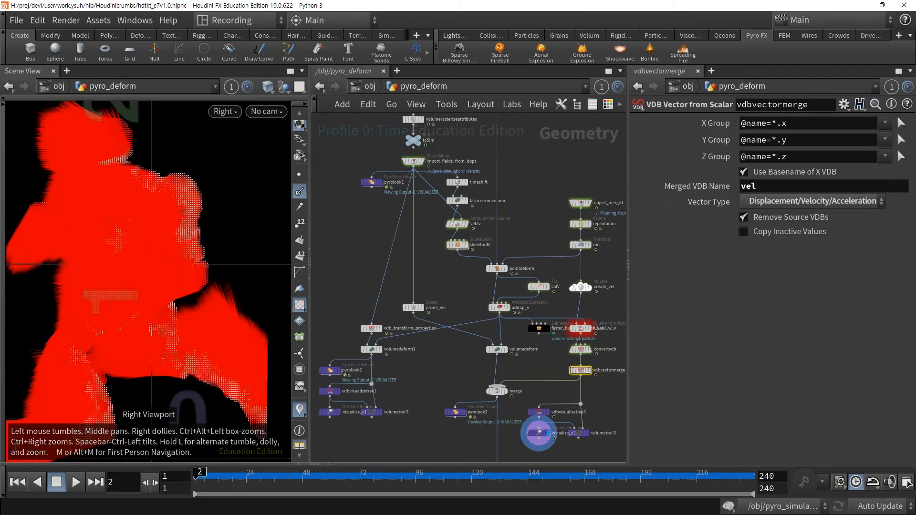
mouse_move(496, 269)
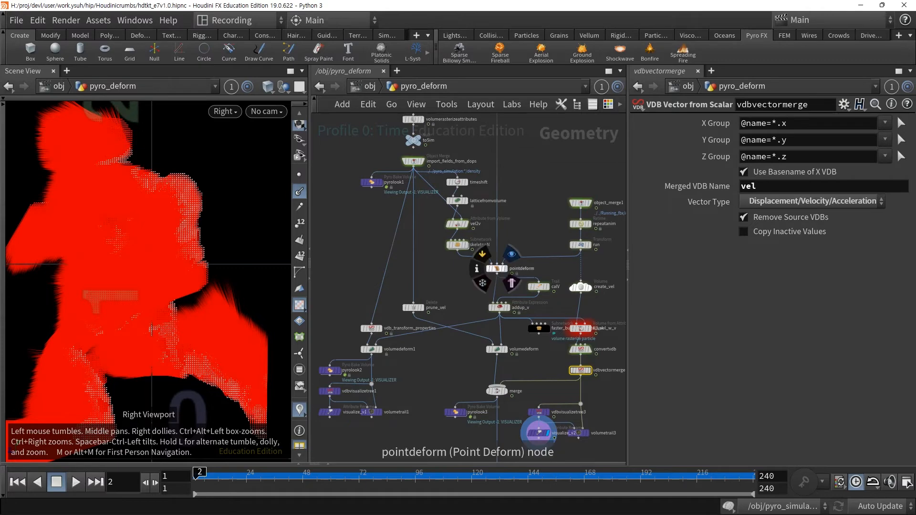
mouse_move(499, 307)
click(514, 294)
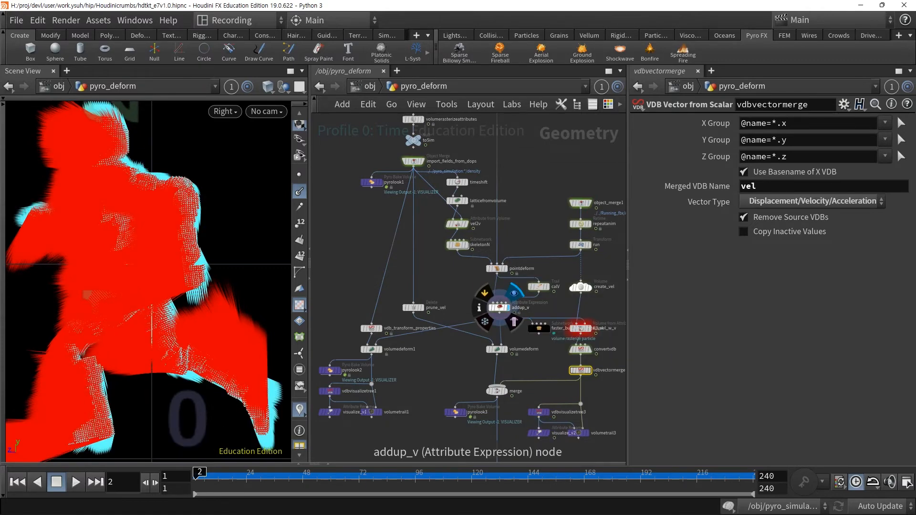
mouse_move(539, 433)
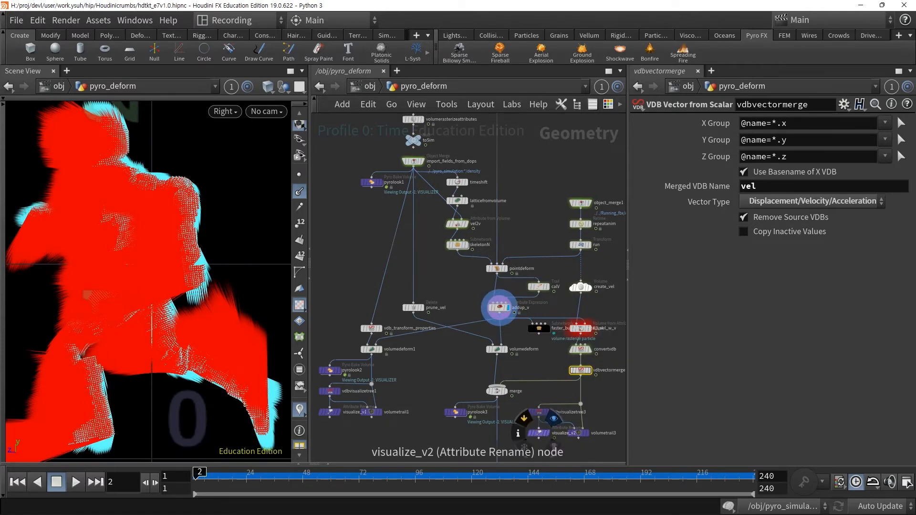
click(553, 418)
click(538, 433)
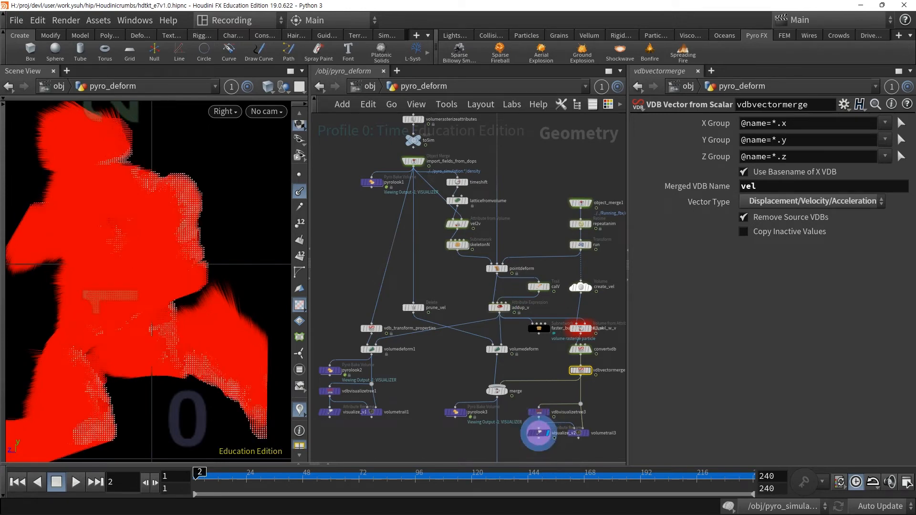
- Try feeding faster_but_inaccurate_vel into the dot above vdbvisualizetree3 in place of vdbvectormerge, and restore the original connection
click(580, 328)
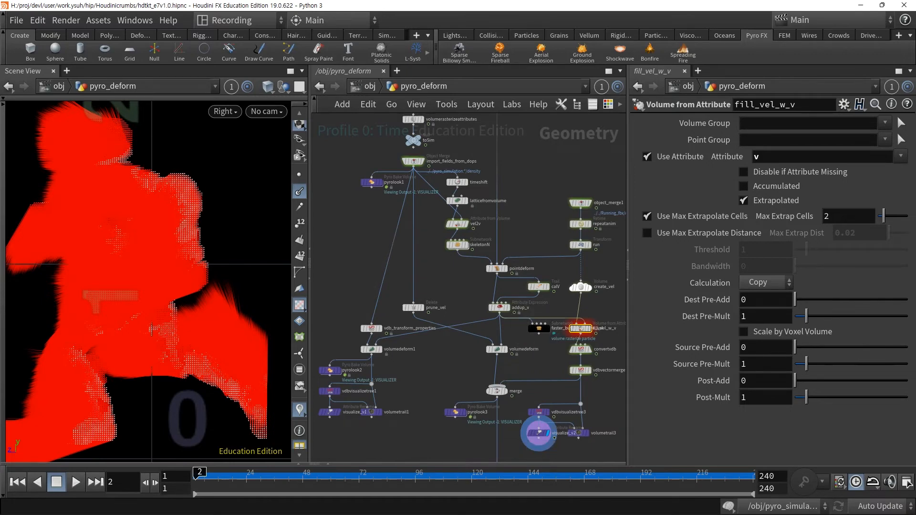
drag(539, 333, 580, 405)
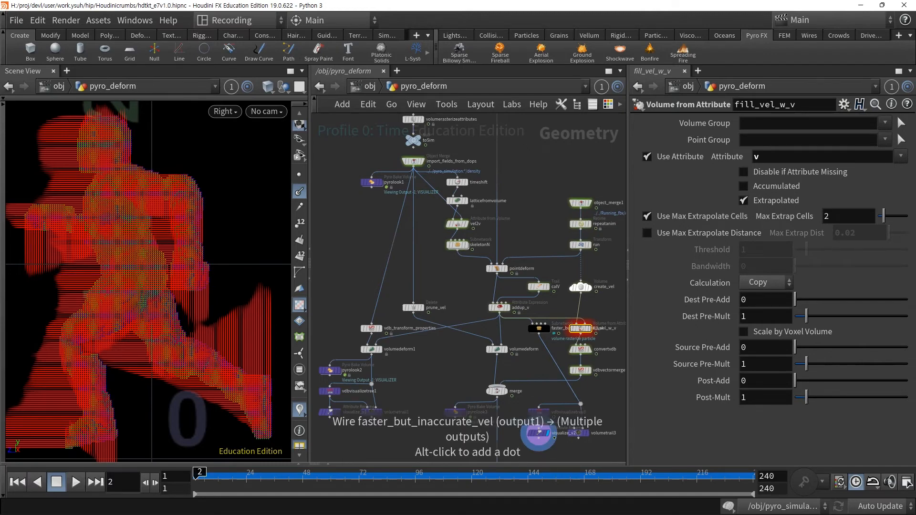
drag(548, 348, 581, 376)
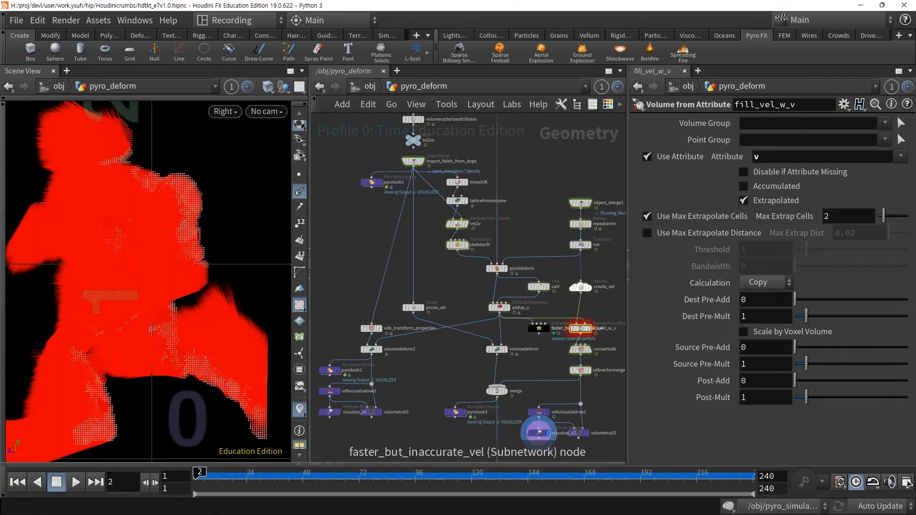